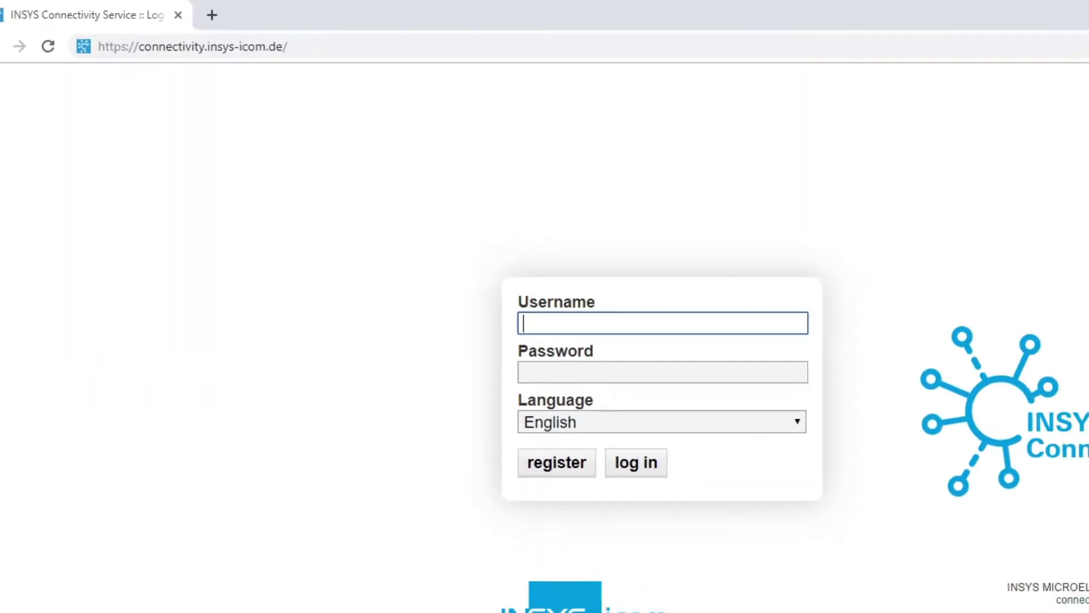
{"action": "type", "text": "Demonst"}
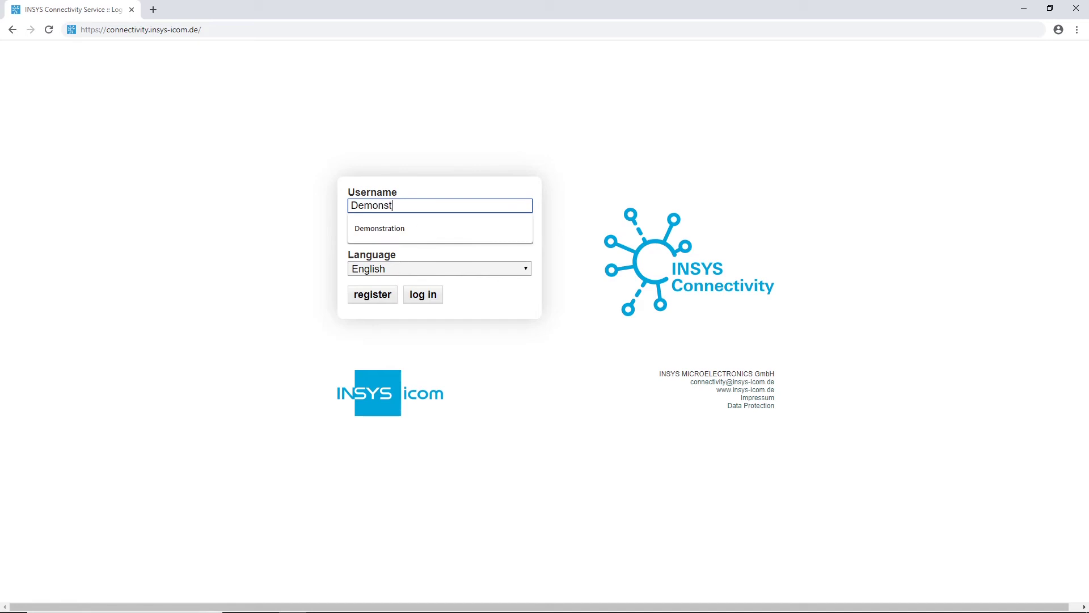
{"action": "type", "text": "ration"}
Step: Log in with the suggested username and saved password to reach the empty Devices list
{"action": "key", "text": "Tab"}
{"action": "type", "text": "••••"}
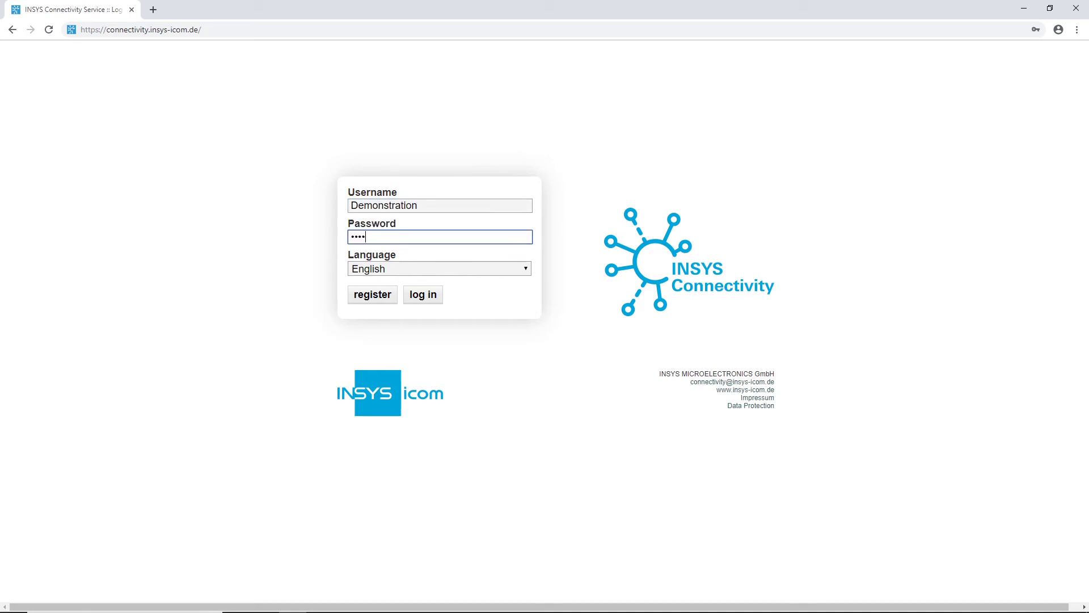
{"action": "type", "text": "•••"}
{"action": "key", "text": "Return"}
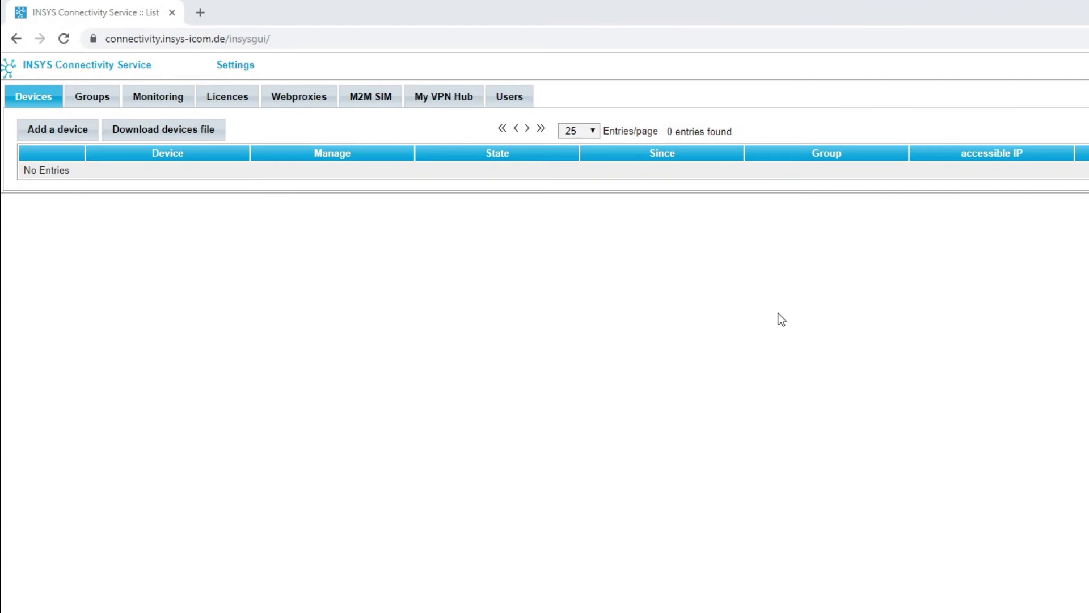
Step: Add an icom OS Router device named Test_MRO with serial 12345678 and code mro
{"action": "left_click", "coordinate": [79, 135]}
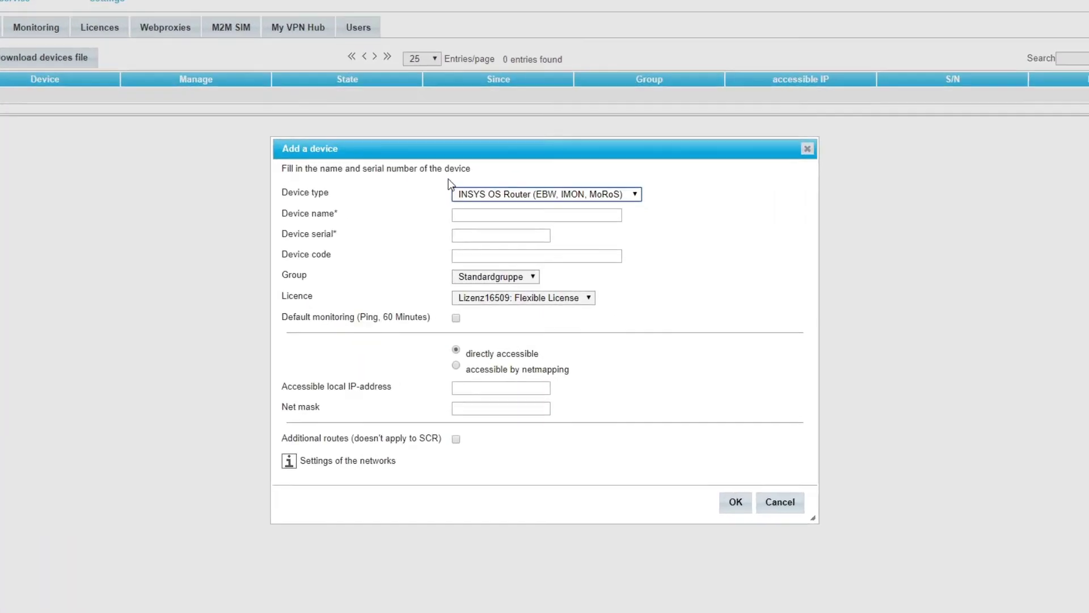
{"action": "left_click", "coordinate": [651, 168]}
{"action": "left_click", "coordinate": [649, 197]}
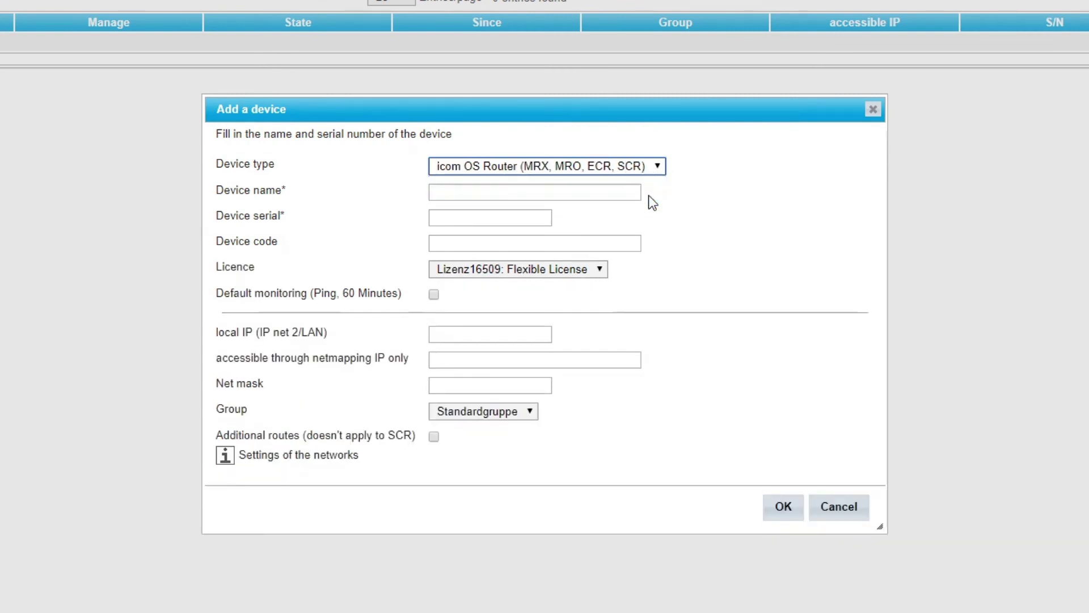
{"action": "type", "text": "Test"}
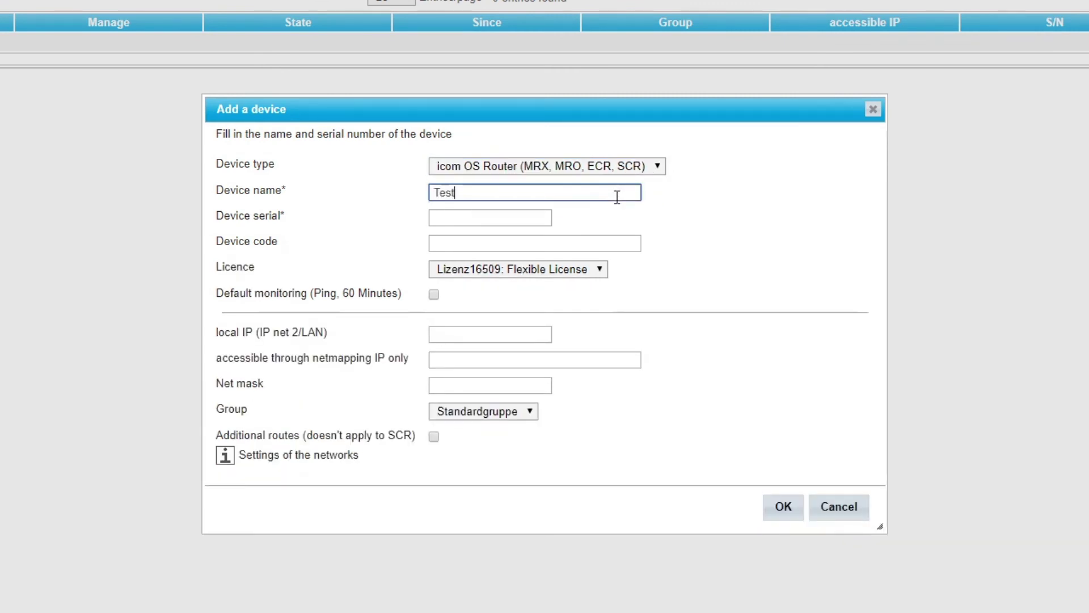
{"action": "type", "text": "_MRO"}
{"action": "key", "text": "Tab"}
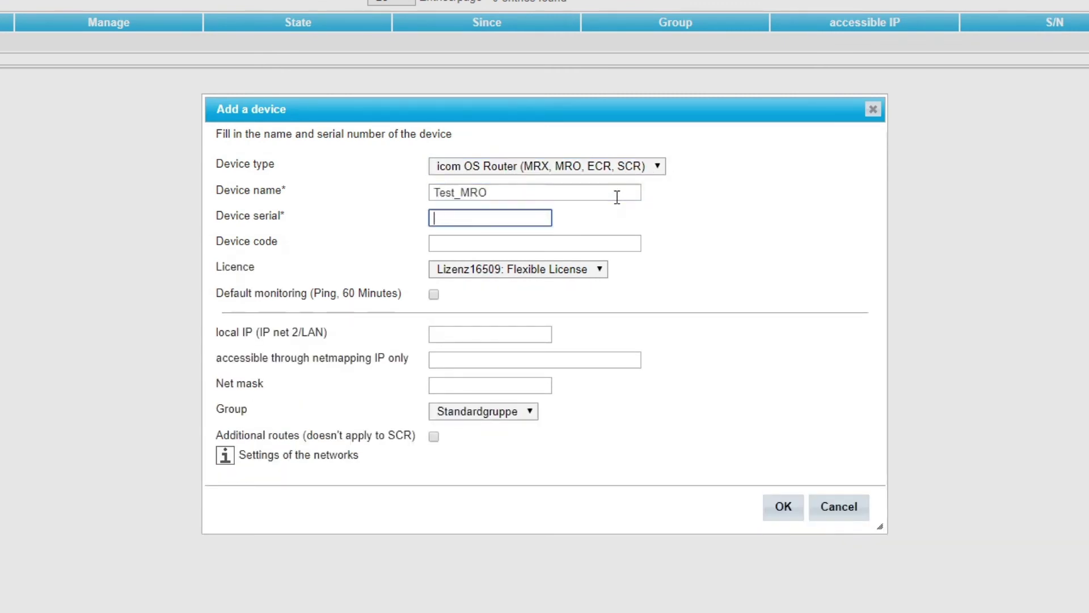
{"action": "type", "text": "123456"}
{"action": "type", "text": "78"}
{"action": "key", "text": "Tab"}
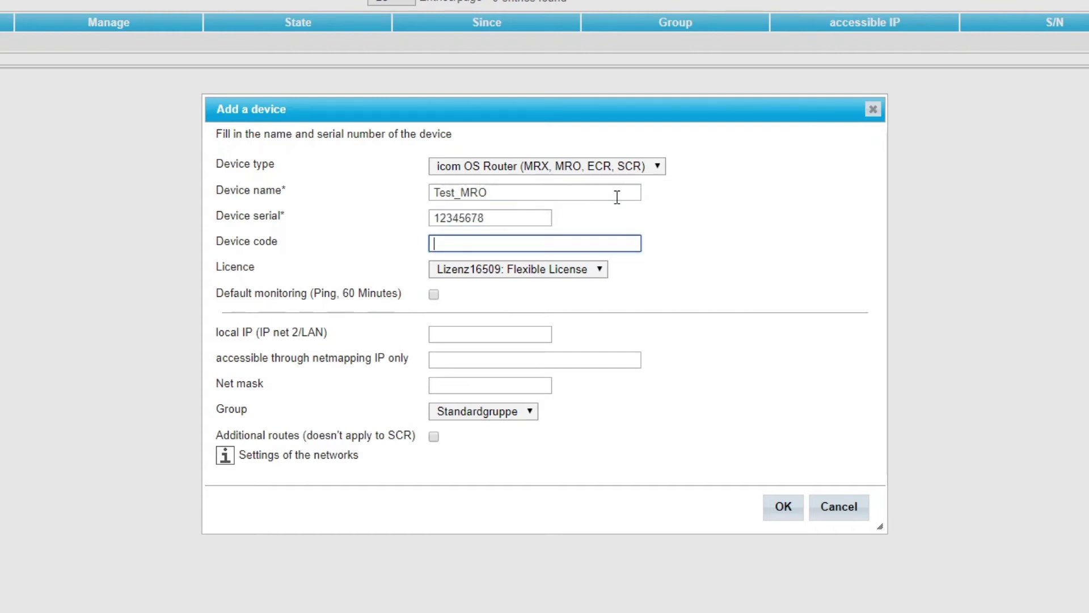
{"action": "type", "text": "mro"}
Step: Enter local IP 192.168.100.1 and net mask 255.255.255.0 for the device
{"action": "left_click", "coordinate": [545, 335]}
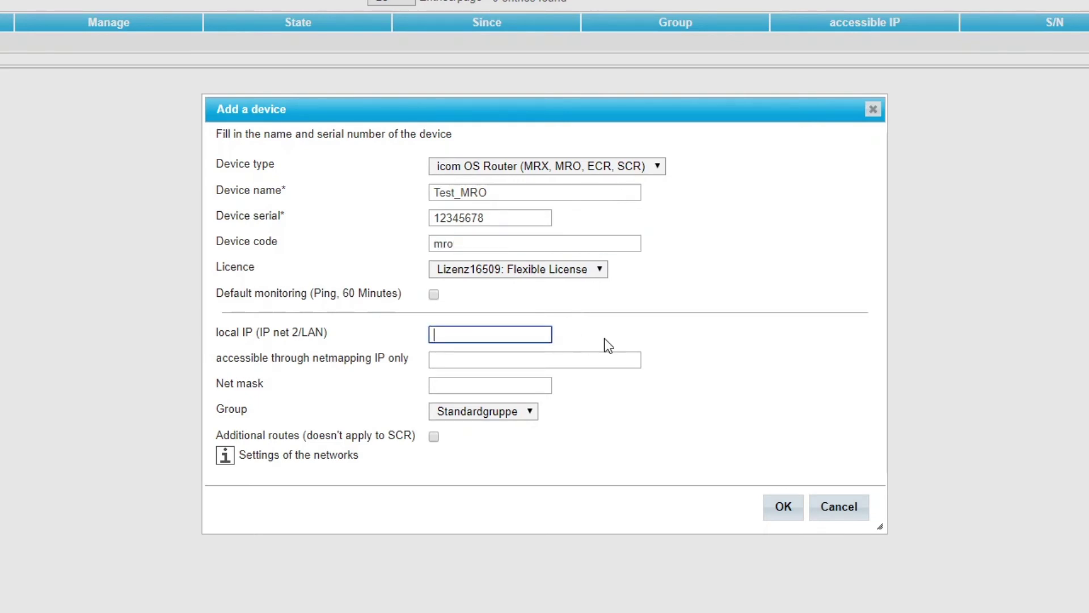
{"action": "type", "text": "192.16"}
{"action": "type", "text": "8.100.1"}
{"action": "key", "text": "Tab"}
{"action": "key", "text": "Tab"}
{"action": "type", "text": "255"}
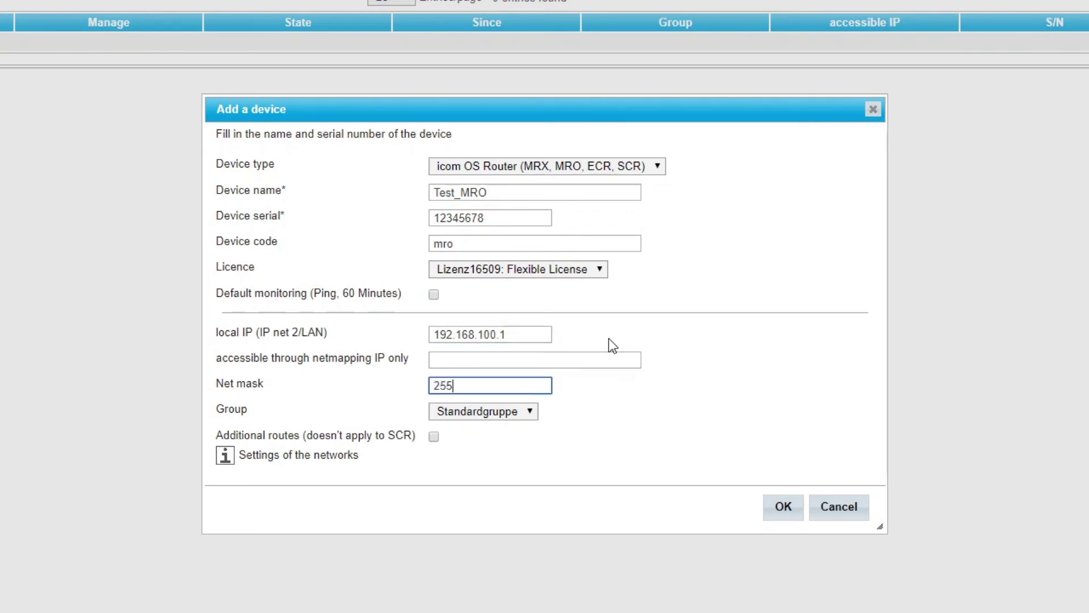
{"action": "type", "text": ".255."}
{"action": "type", "text": "255.0"}
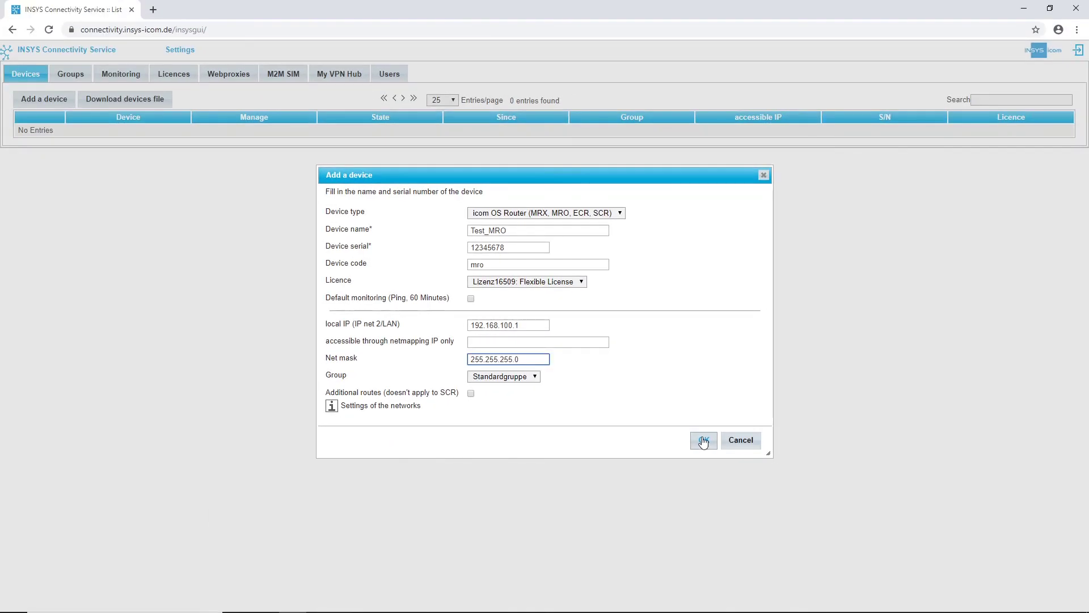
Step: Confirm the Test_MRO device and apply the pending settings to the VPN server
{"action": "left_click", "coordinate": [703, 439]}
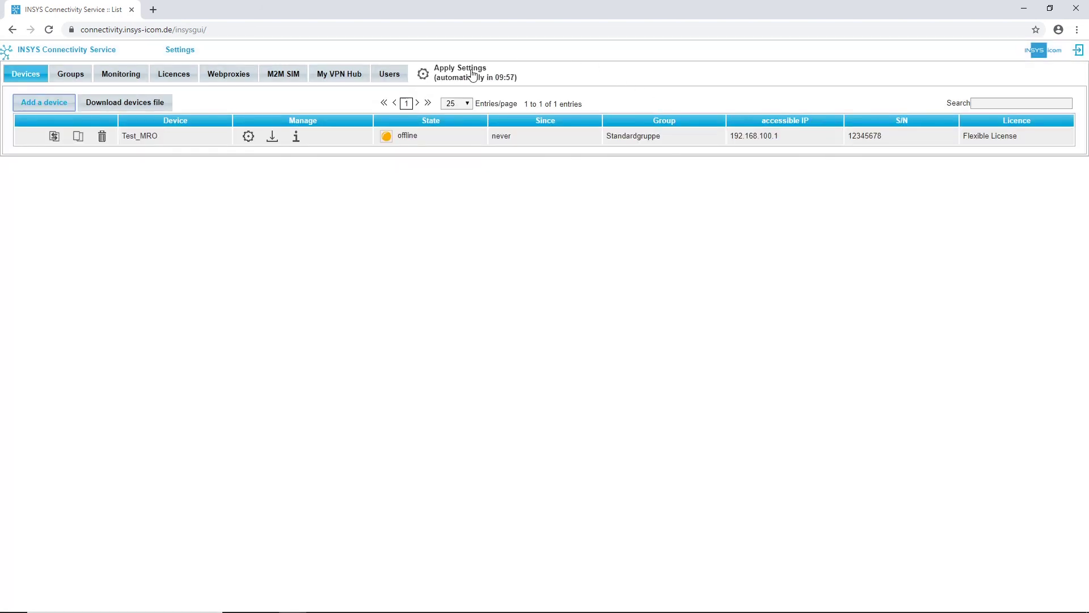
{"action": "left_click", "coordinate": [474, 75]}
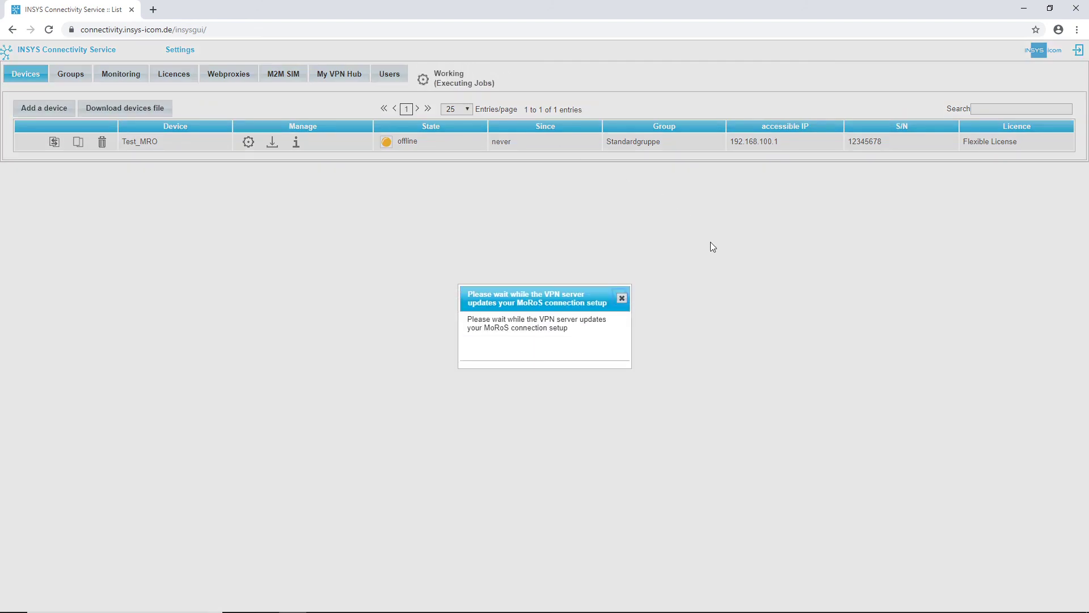